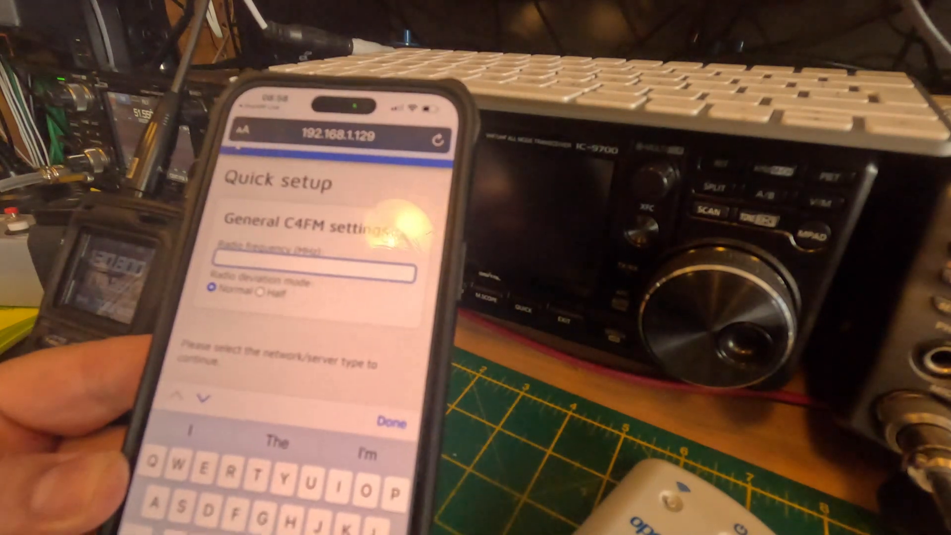
type("430.8")
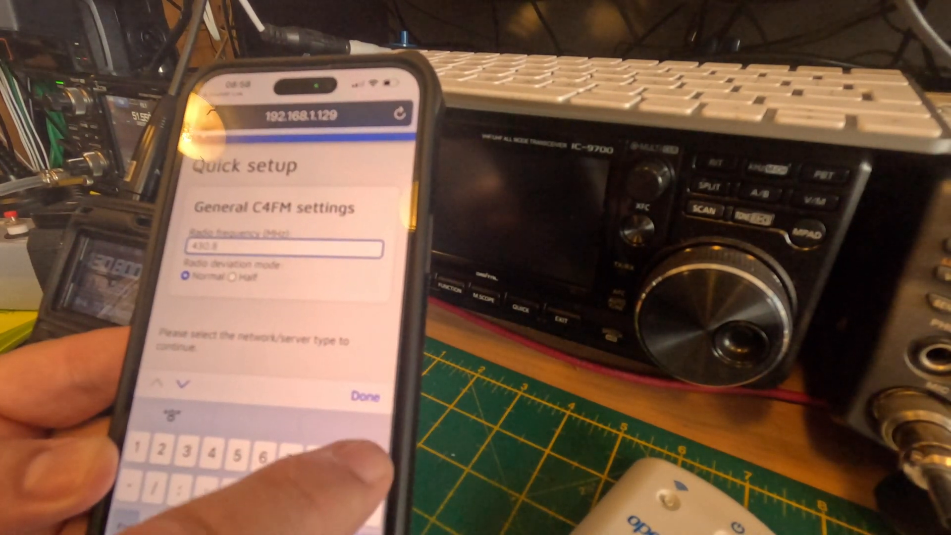
type("0")
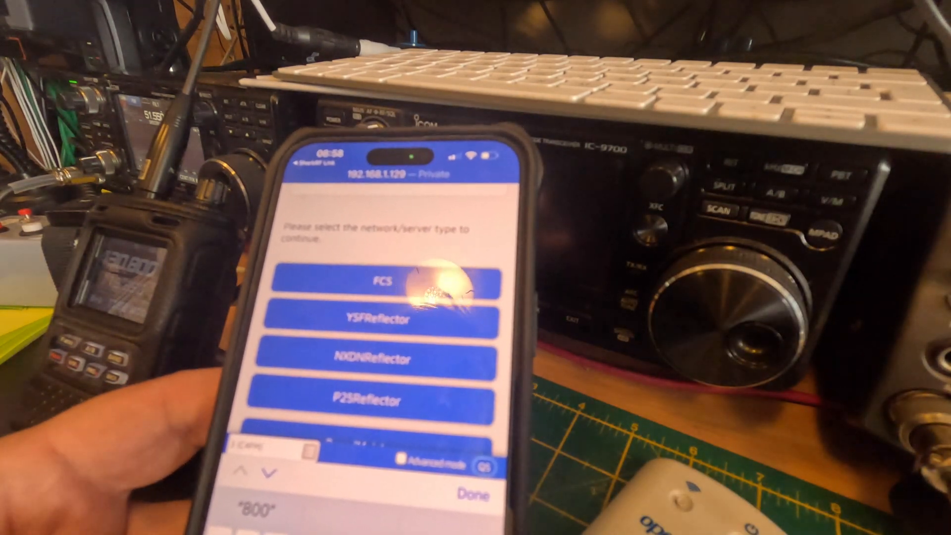
scroll(386, 334, "down", 3)
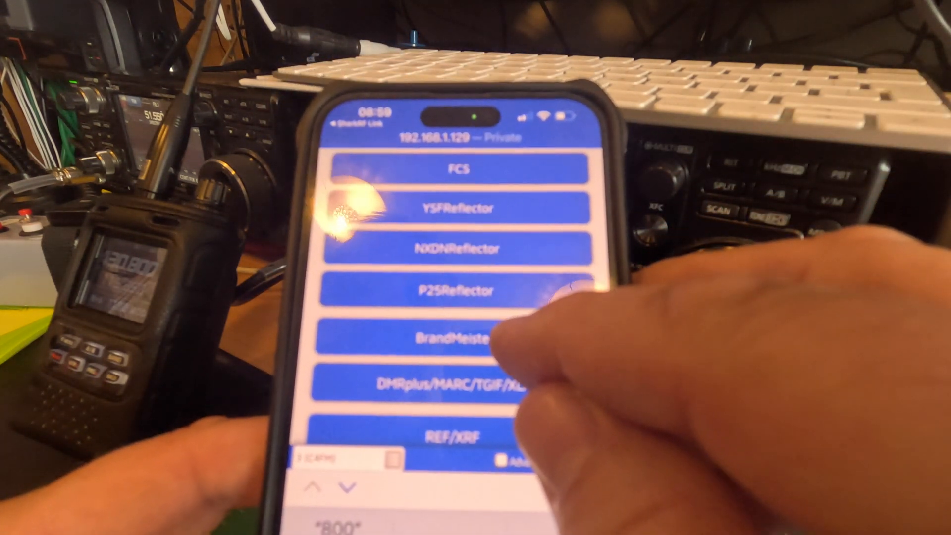
Choose BrandMeister as the network and select the United Kingdom/2341 server
left_click(468, 340)
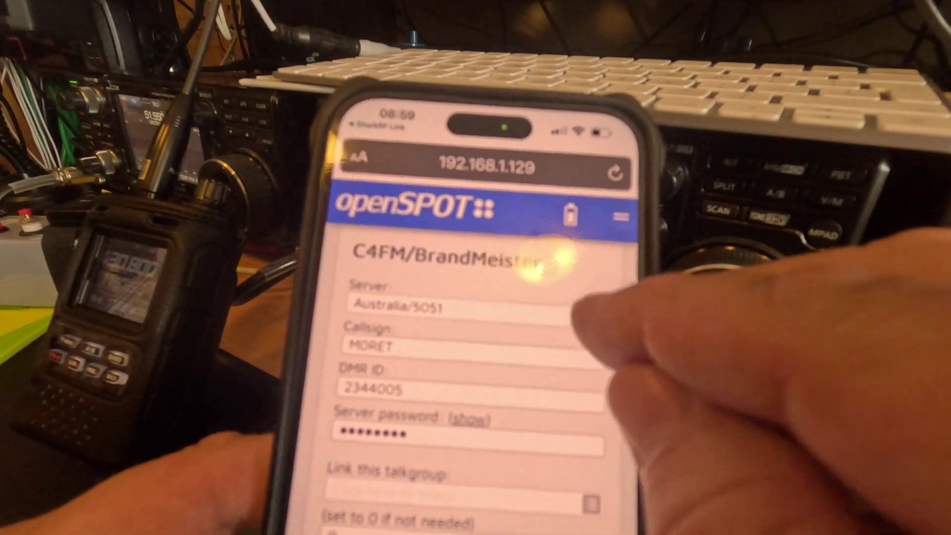
left_click(475, 302)
scroll(446, 402, "down", 2)
scroll(446, 401, "down", 4)
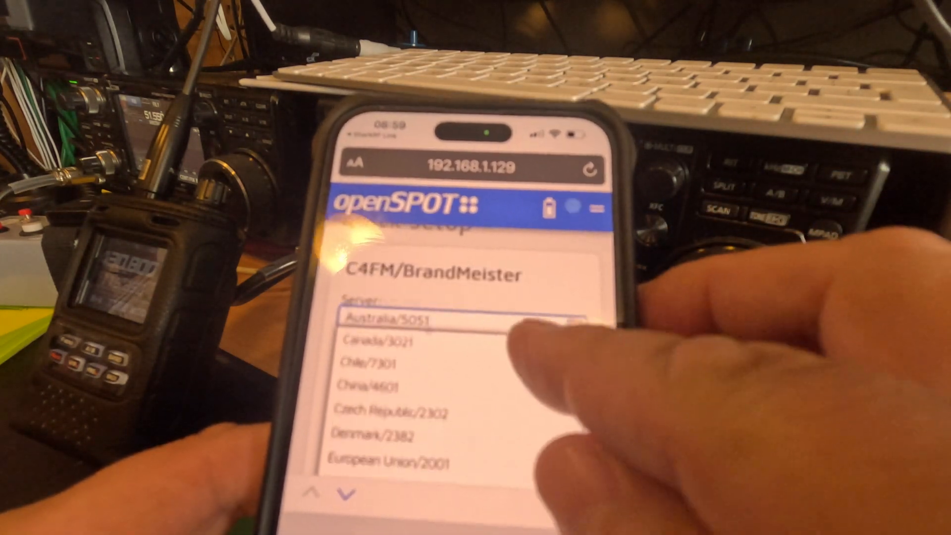
scroll(447, 402, "down", 2)
scroll(446, 386, "down", 3)
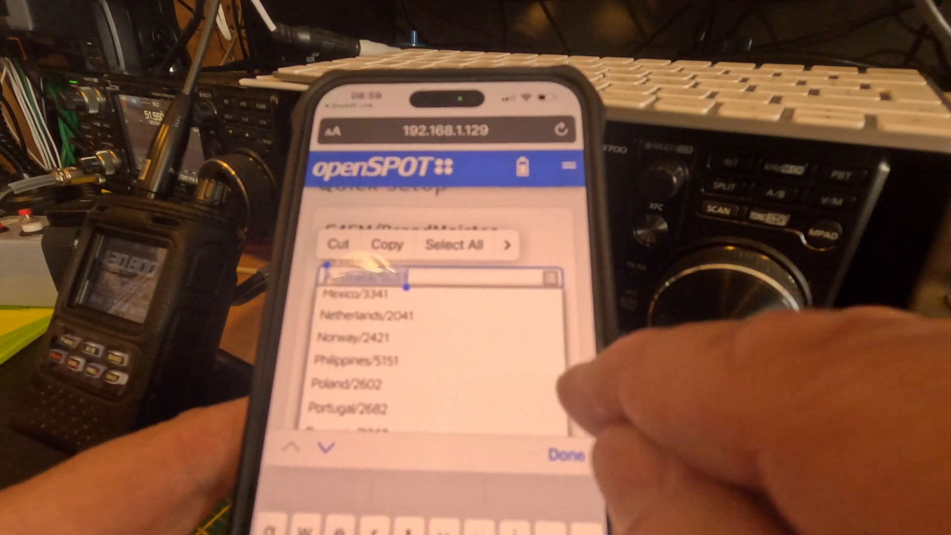
left_click(562, 454)
left_click(520, 283)
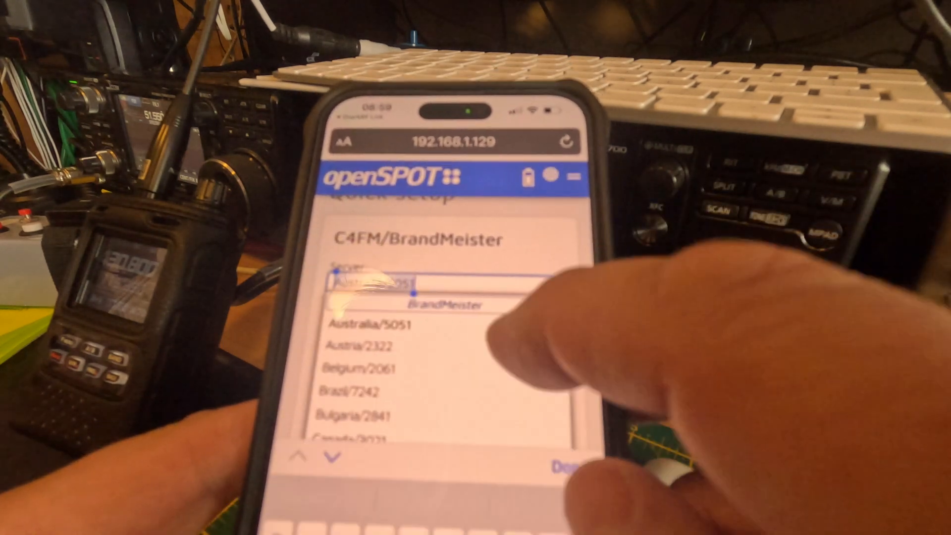
scroll(446, 357, "down", 3)
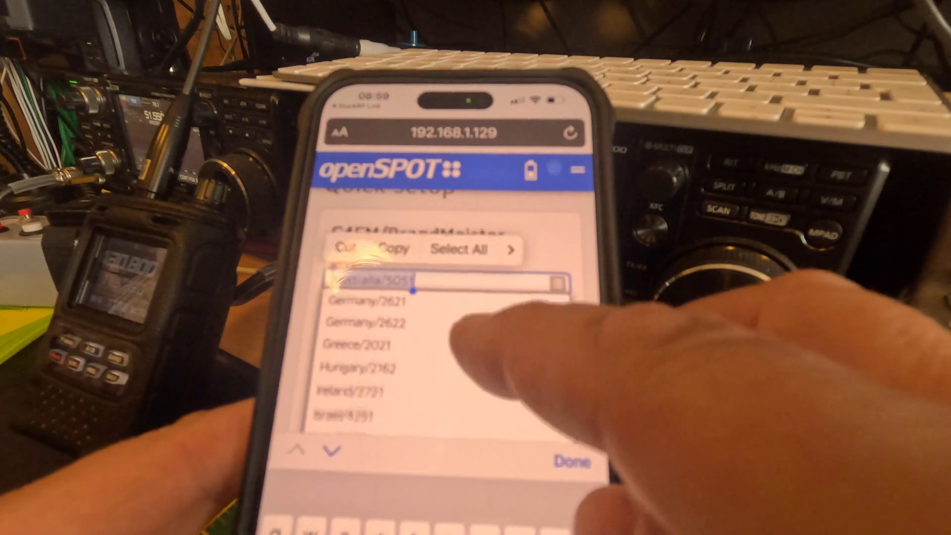
scroll(446, 357, "down", 2)
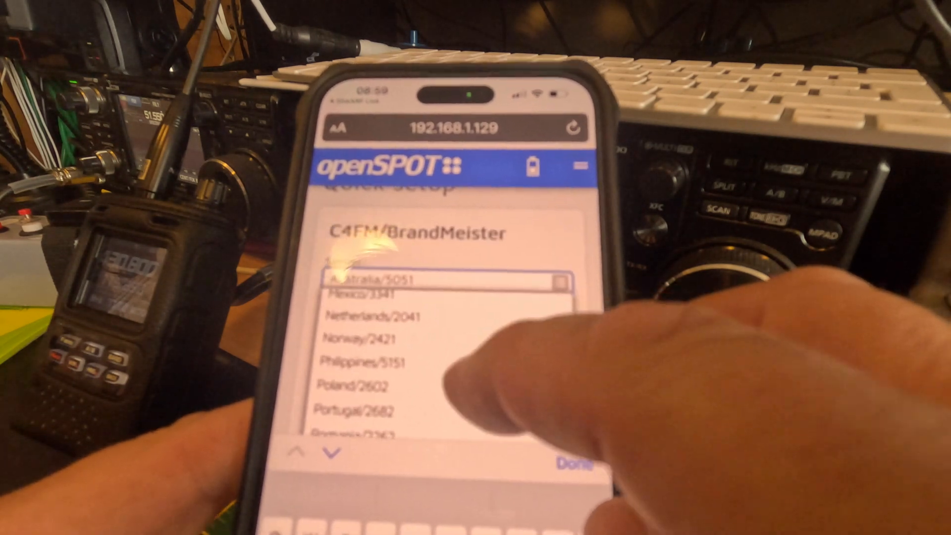
scroll(456, 297, "up", 1)
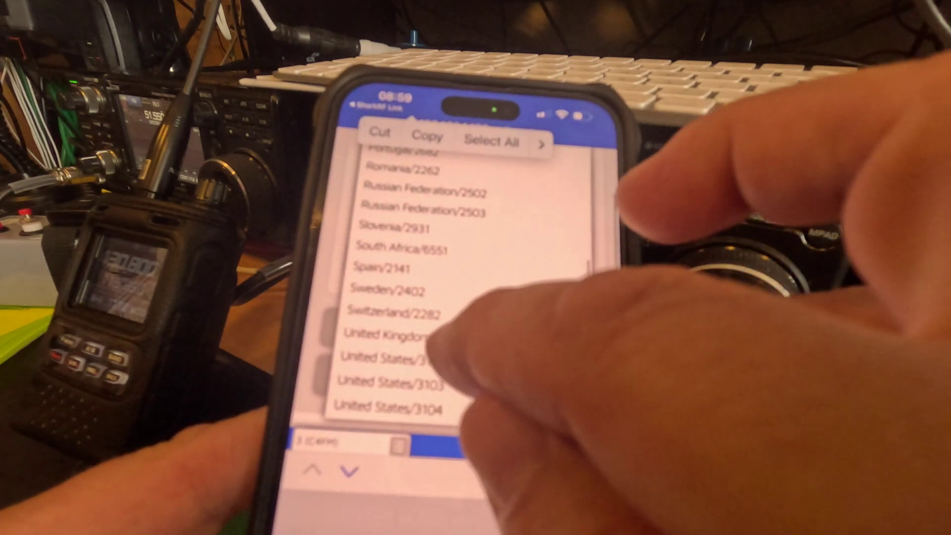
left_click(416, 325)
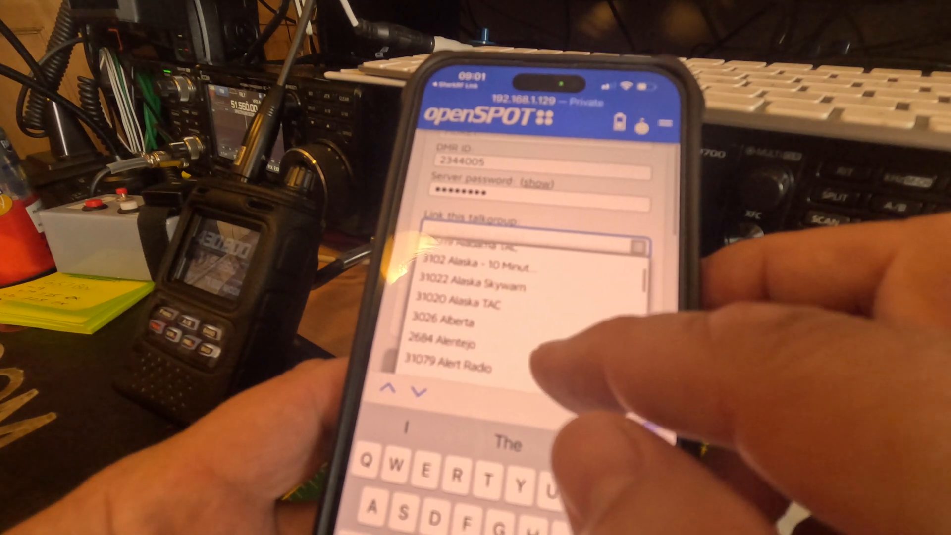
scroll(535, 319, "down", 3)
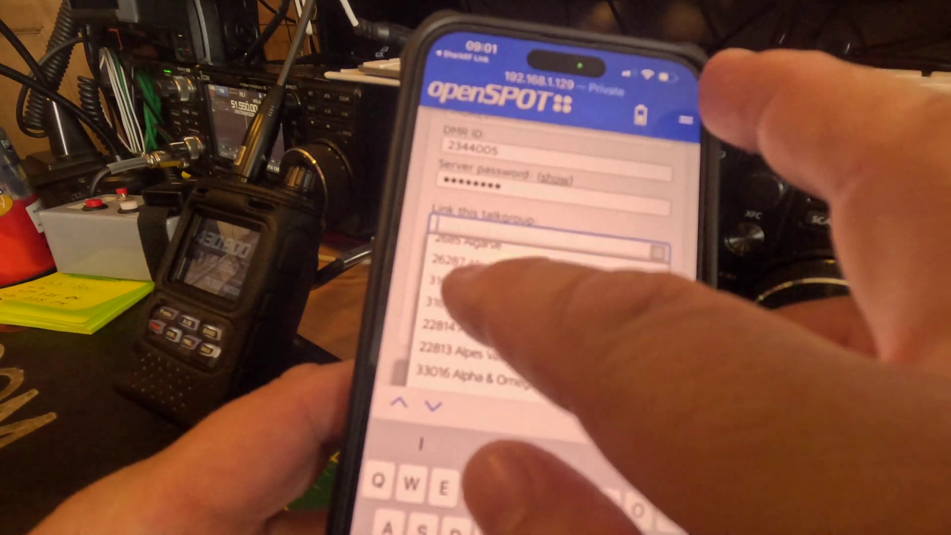
scroll(520, 297, "up", 5)
Close the talkgroup picker and connect, landing on the Status page
left_click(638, 444)
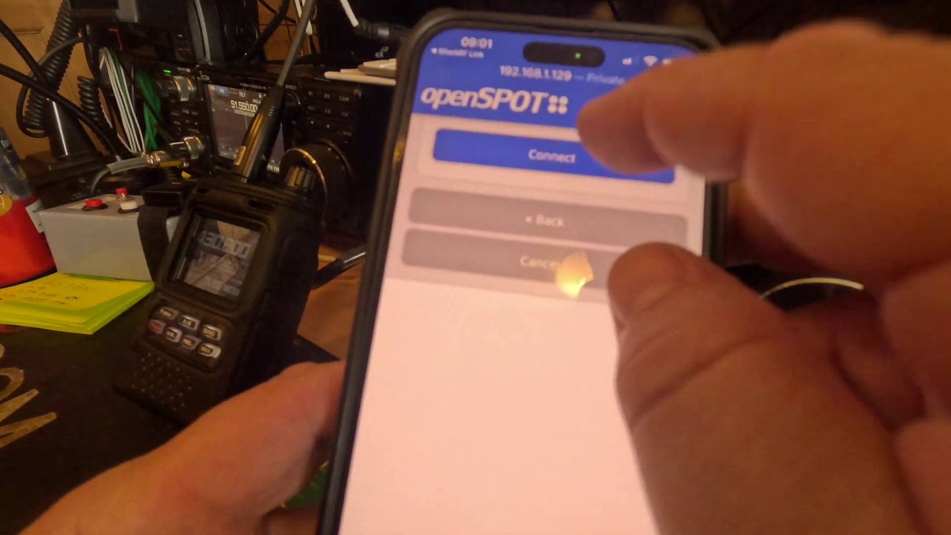
left_click(584, 149)
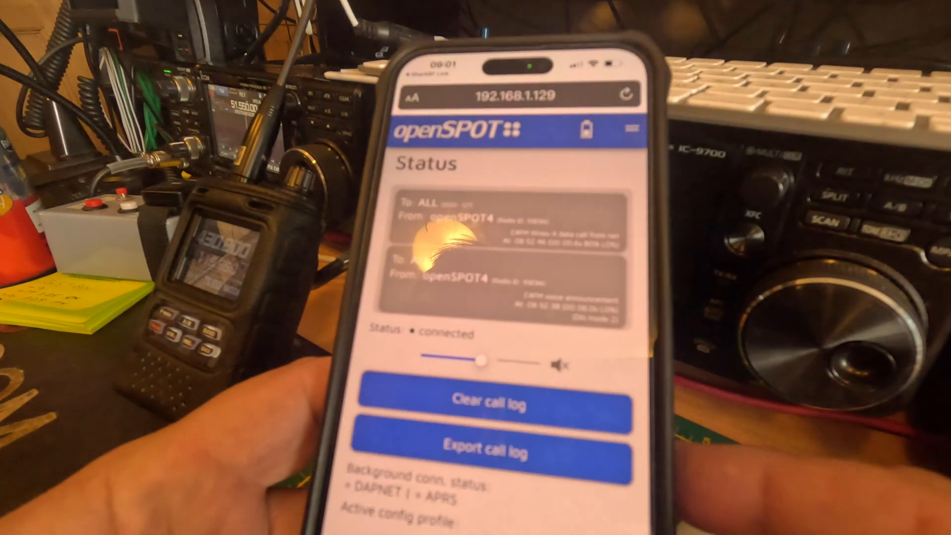